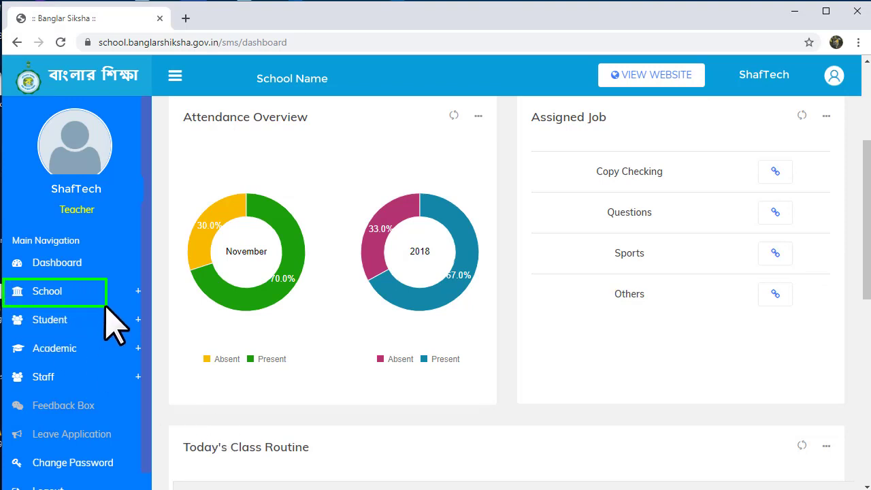
# Open the Student Attendance page from the Student section of the navigation.
pyautogui.doubleClick(70, 291)
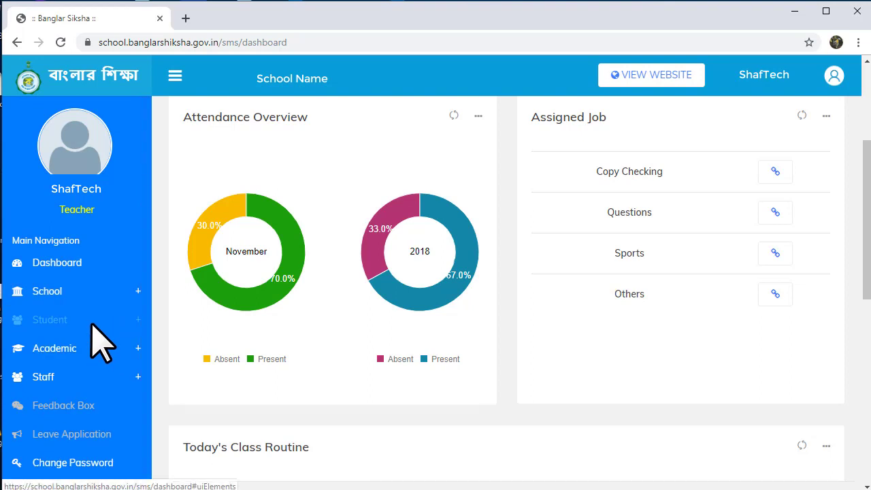
pyautogui.click(93, 324)
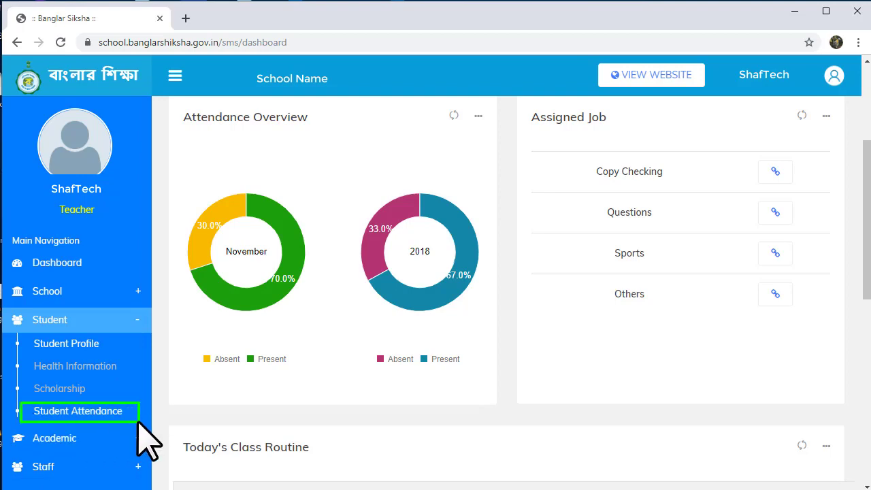
pyautogui.click(112, 412)
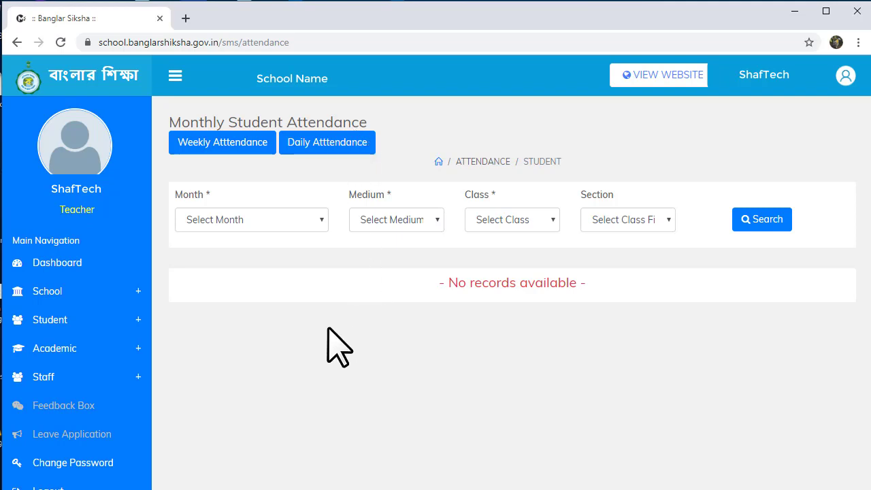
# Load the monthly attendance list for January, Bengali Medium, Class V, section A.
pyautogui.click(215, 220)
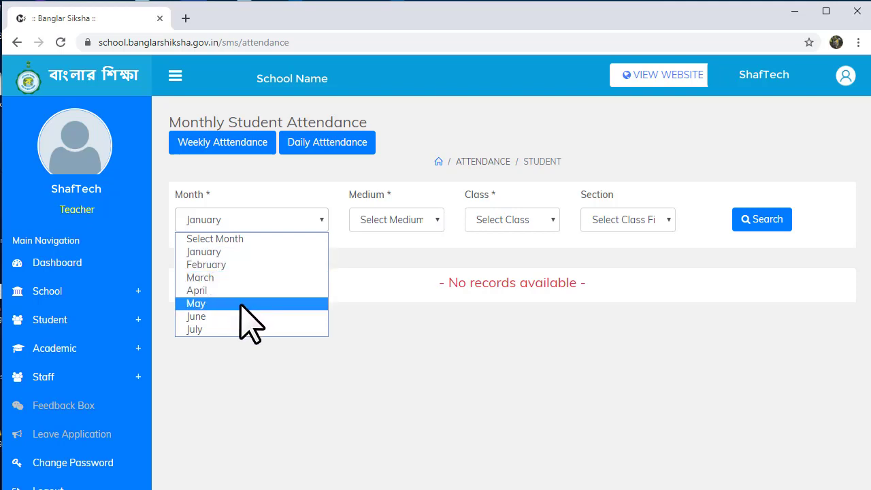
pyautogui.click(208, 253)
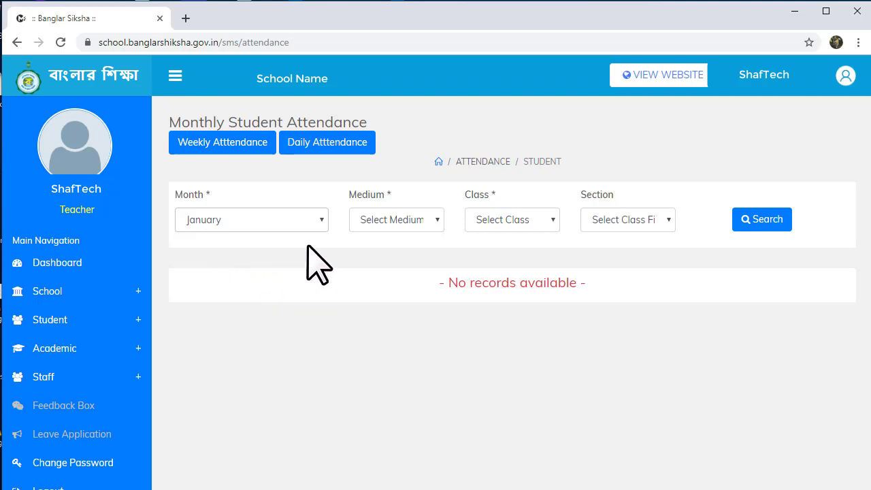
pyautogui.click(408, 219)
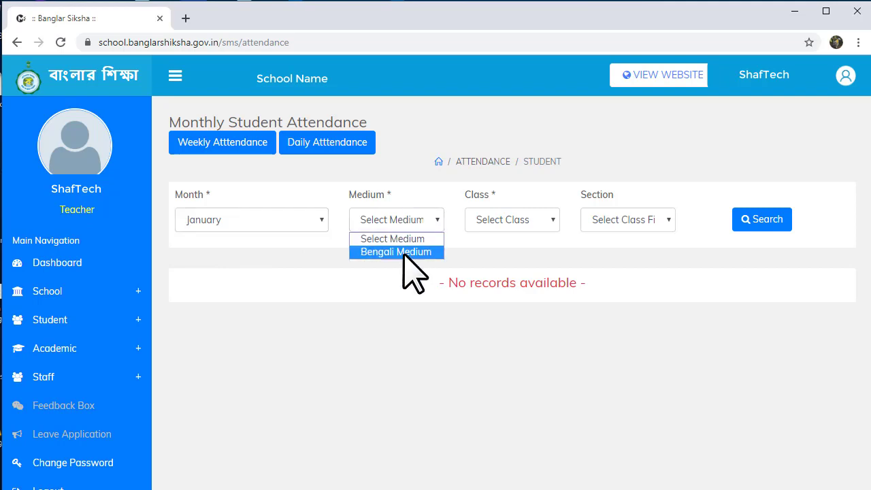
pyautogui.click(404, 252)
pyautogui.click(529, 220)
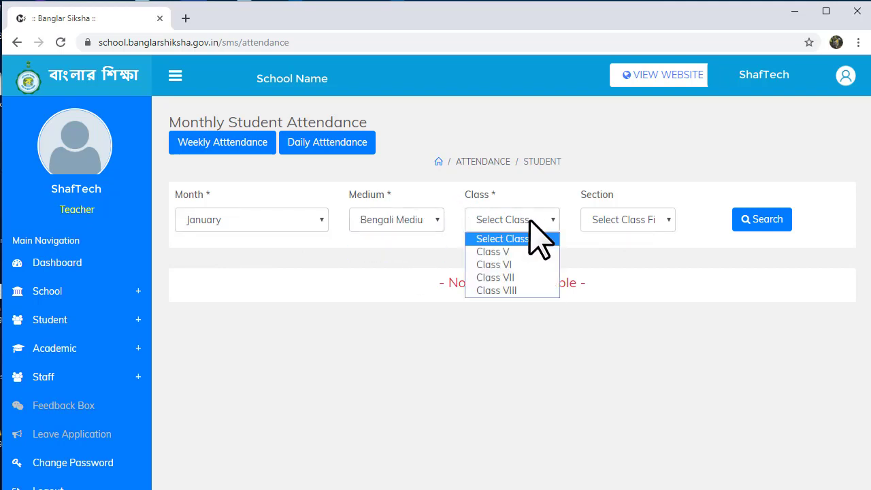
pyautogui.click(522, 251)
pyautogui.click(614, 225)
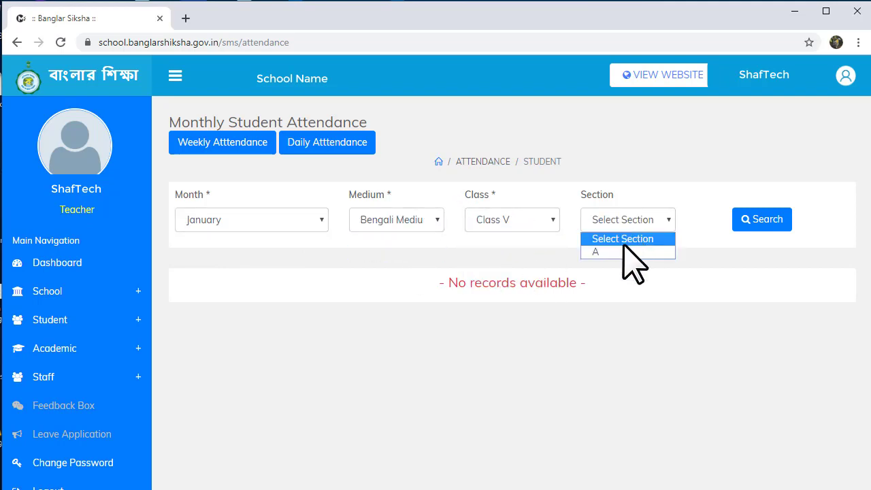
pyautogui.click(621, 253)
pyautogui.click(774, 218)
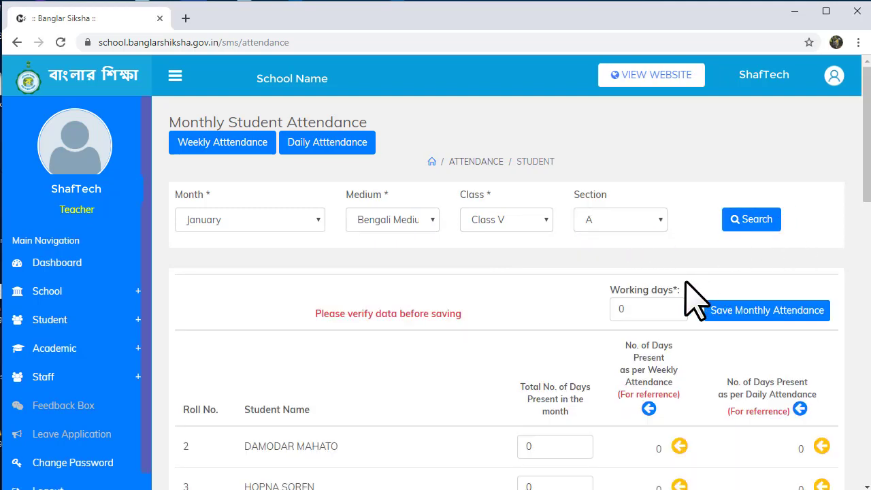
# Set the working days for the month to 25.
pyautogui.scroll(-2, 485, 313)
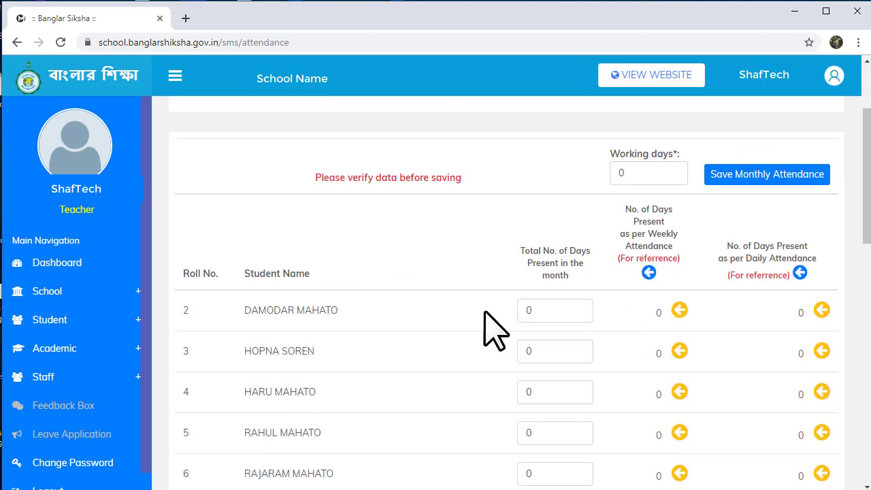
pyautogui.scroll(2, 485, 312)
pyautogui.scroll(-1, 545, 279)
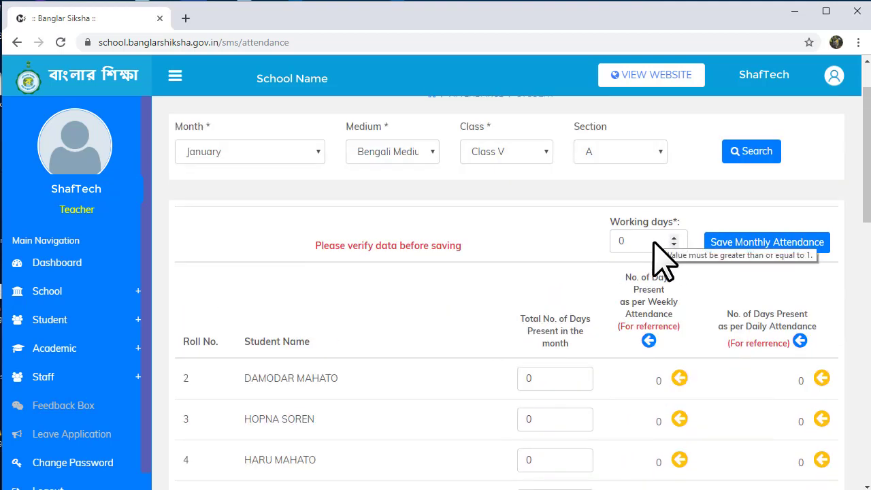
pyautogui.moveTo(649, 243); pyautogui.dragTo(598, 243)
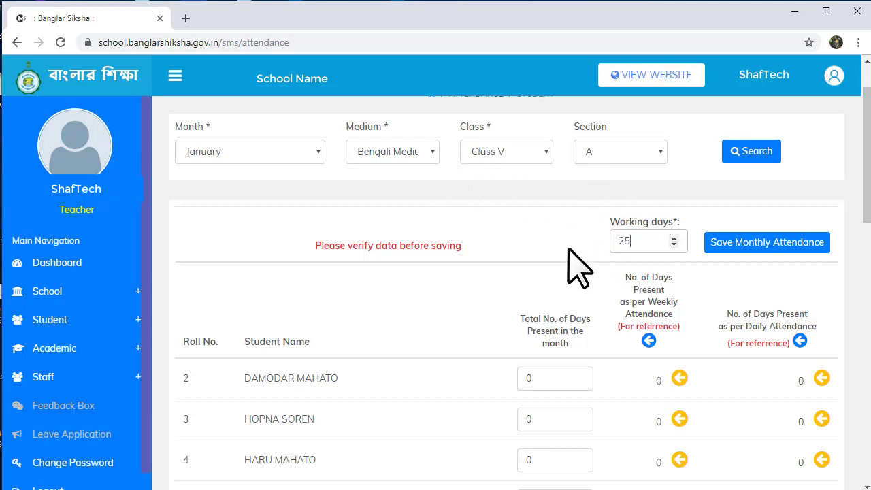
# Select the total days present value of the student with roll number 2.
pyautogui.scroll(-1, 576, 264)
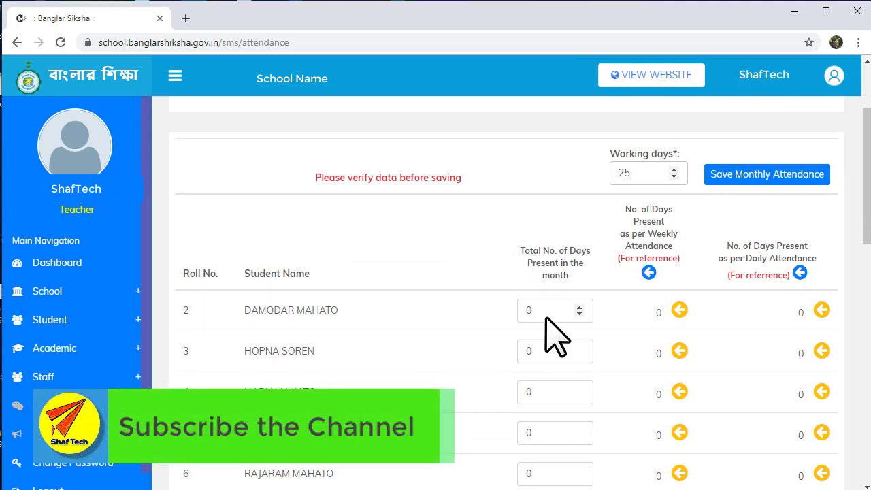
pyautogui.moveTo(546, 317); pyautogui.dragTo(517, 315)
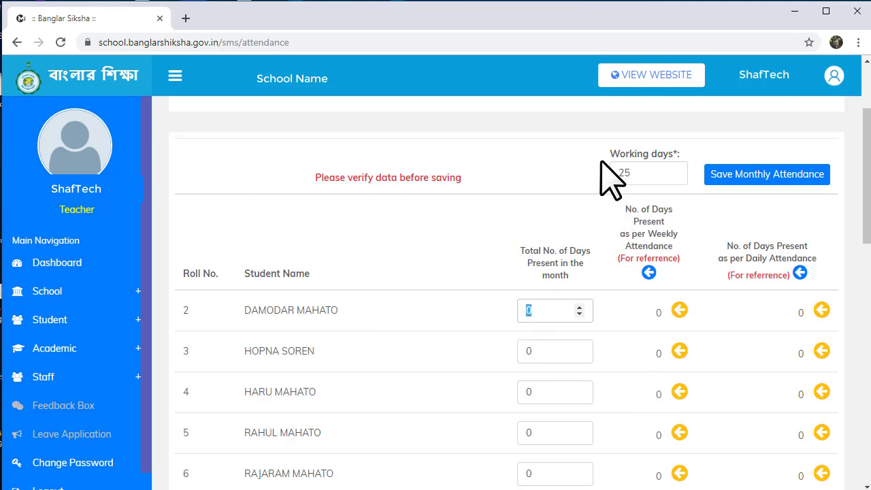
pyautogui.moveTo(601, 161)
pyautogui.mouseDown()
pyautogui.moveTo(635, 186)
pyautogui.moveTo(683, 186)
pyautogui.mouseUp()
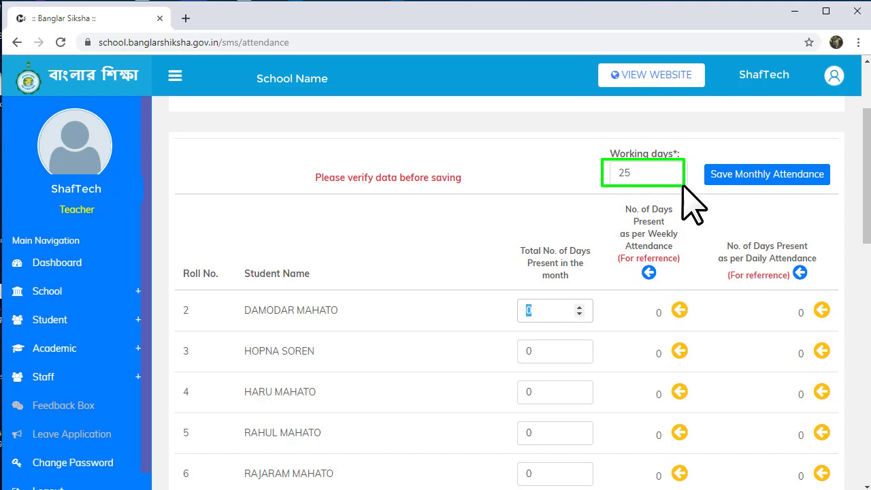
pyautogui.moveTo(510, 294)
pyautogui.mouseDown()
pyautogui.moveTo(512, 320)
pyautogui.moveTo(601, 327)
pyautogui.mouseUp()
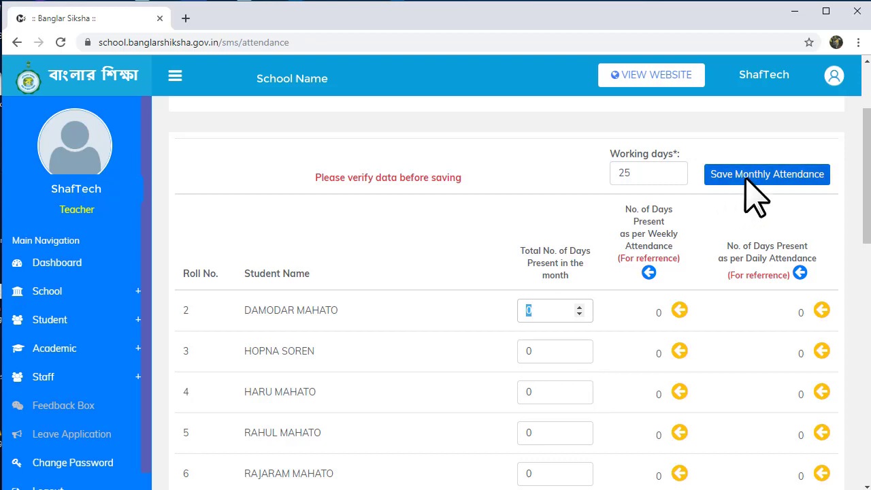
# Switch to the daily student attendance and set the date to 24/08/2019.
pyautogui.scroll(2, 412, 272)
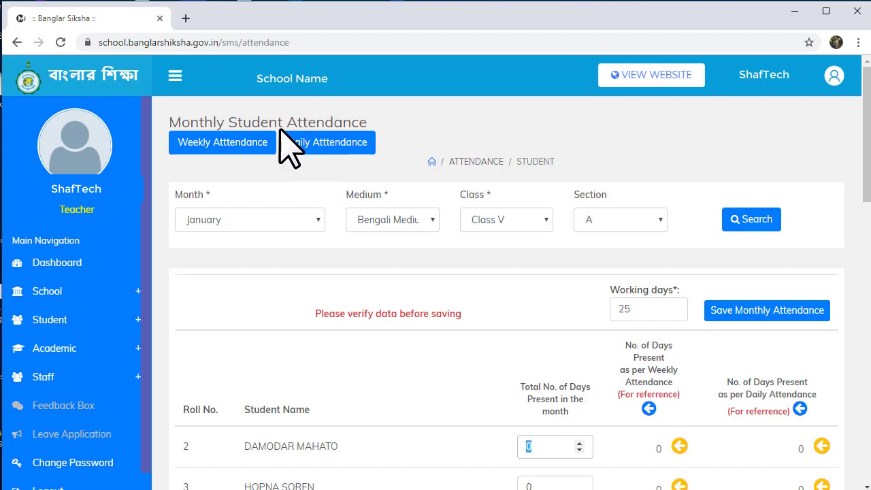
pyautogui.click(354, 152)
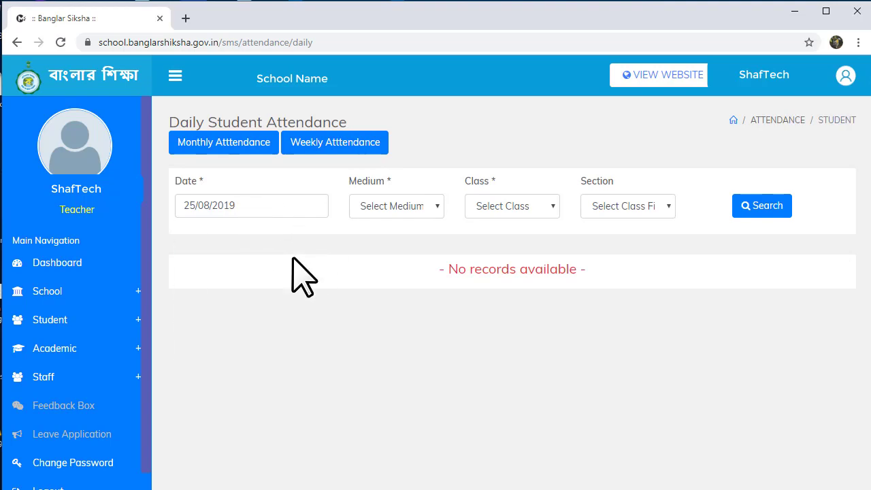
pyautogui.click(256, 206)
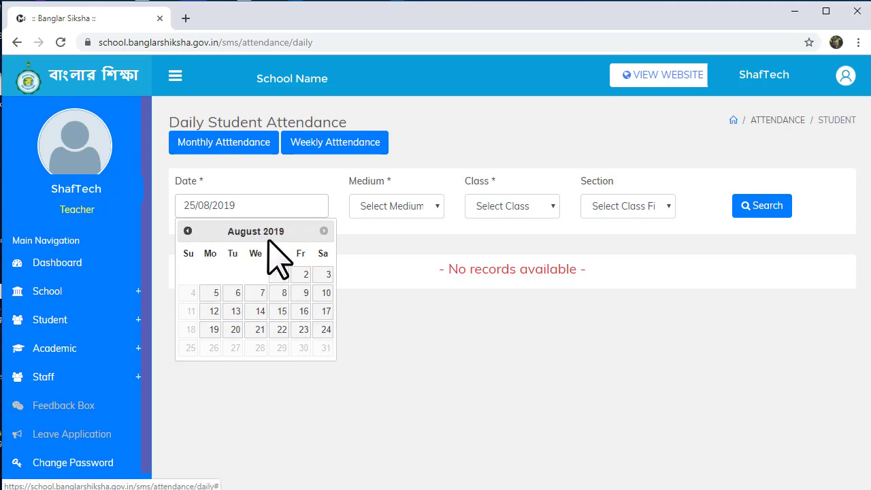
pyautogui.click(325, 329)
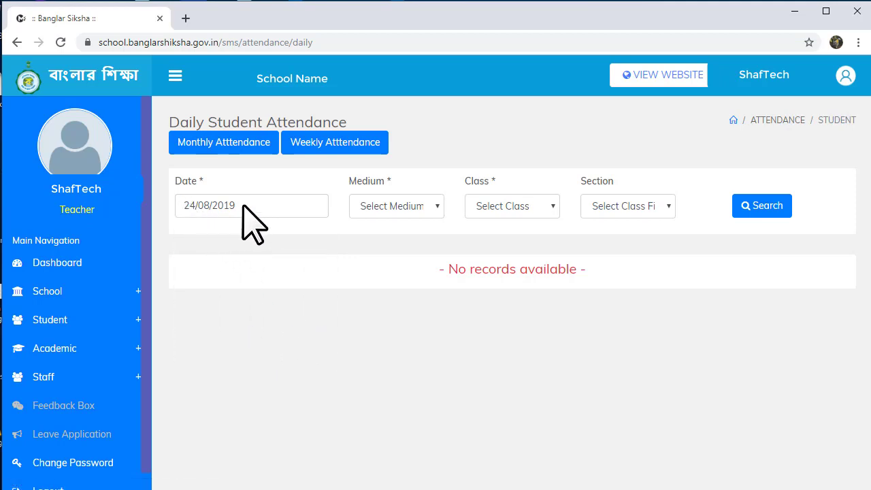
# Load the daily attendance list for Bengali Medium, Class V, section A.
pyautogui.click(411, 204)
pyautogui.click(404, 238)
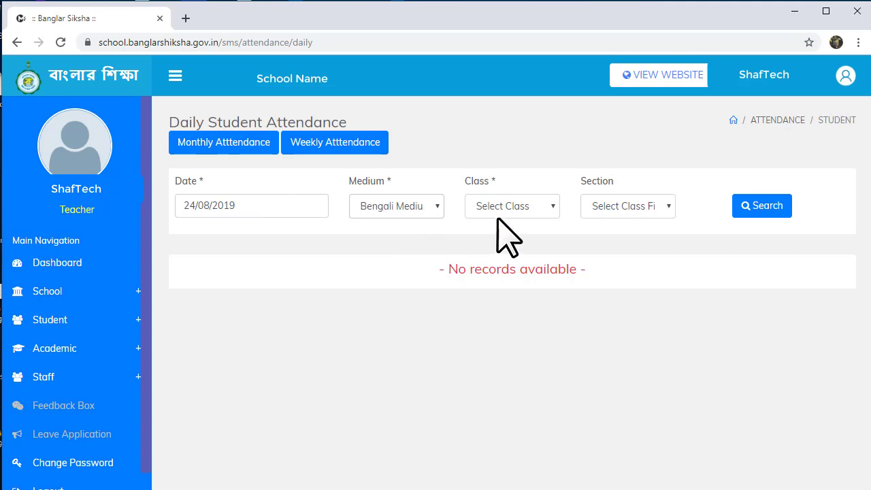
pyautogui.click(501, 209)
pyautogui.click(504, 238)
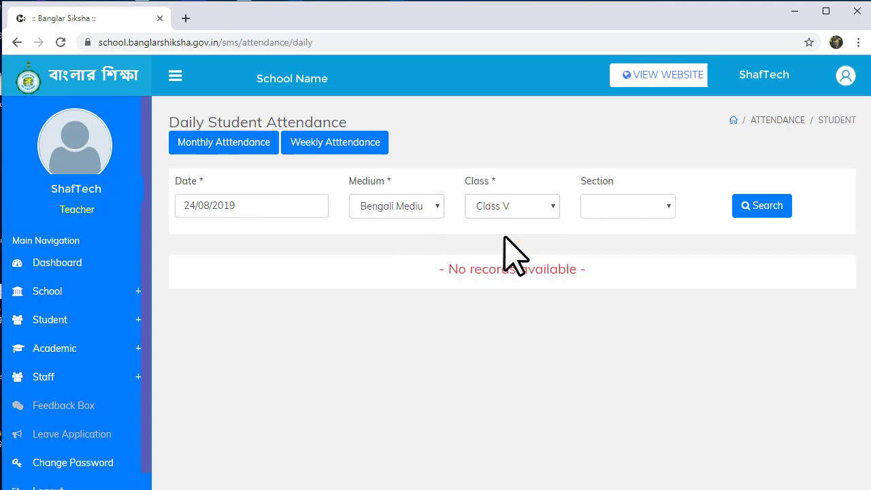
pyautogui.click(626, 208)
pyautogui.click(628, 239)
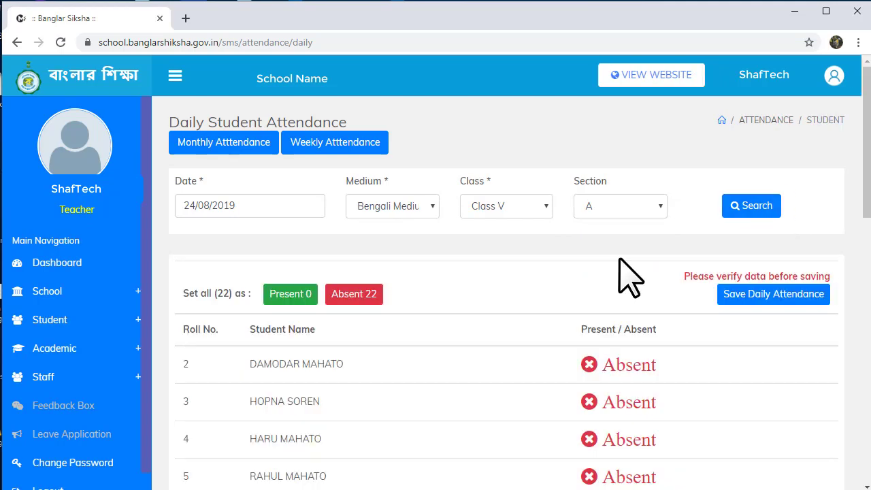
# Try switching the student with roll number 2 to Present and back to Absent.
pyautogui.scroll(-2, 839, 220)
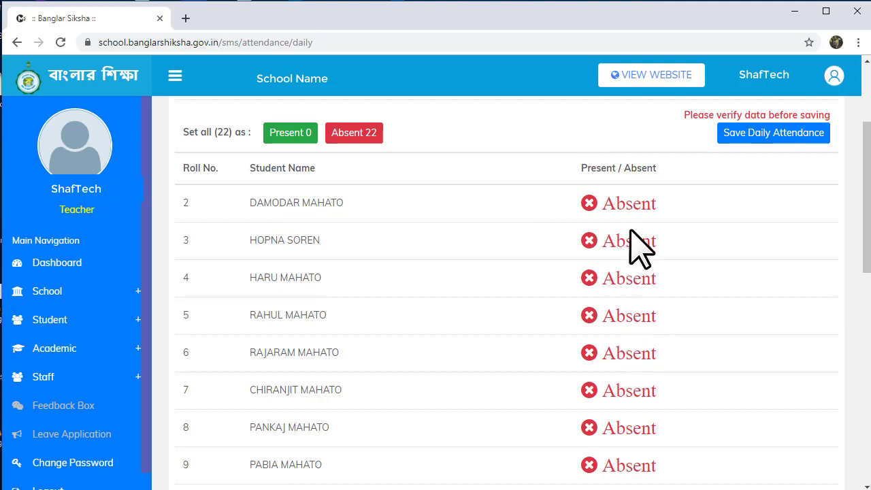
pyautogui.click(589, 205)
pyautogui.click(589, 205)
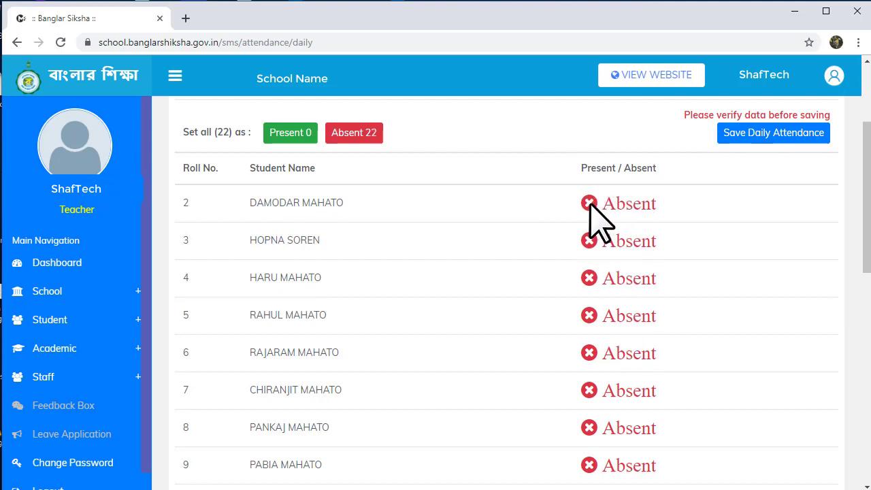
pyautogui.click(590, 205)
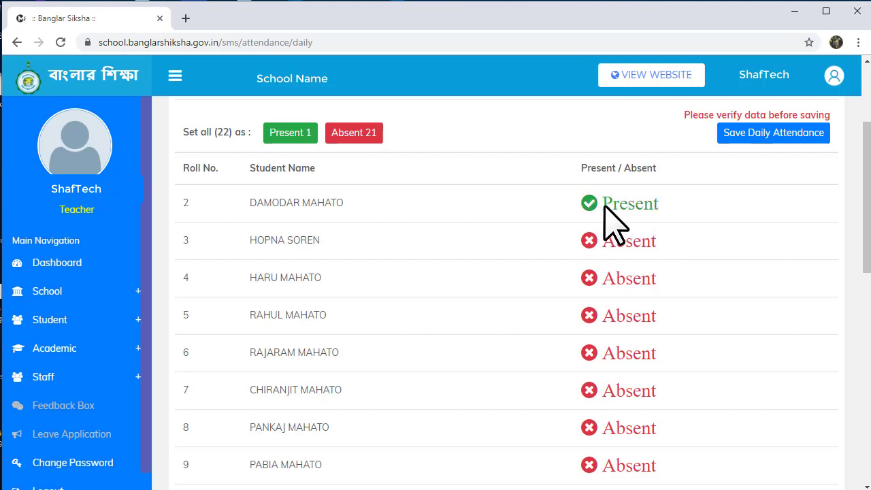
pyautogui.click(590, 206)
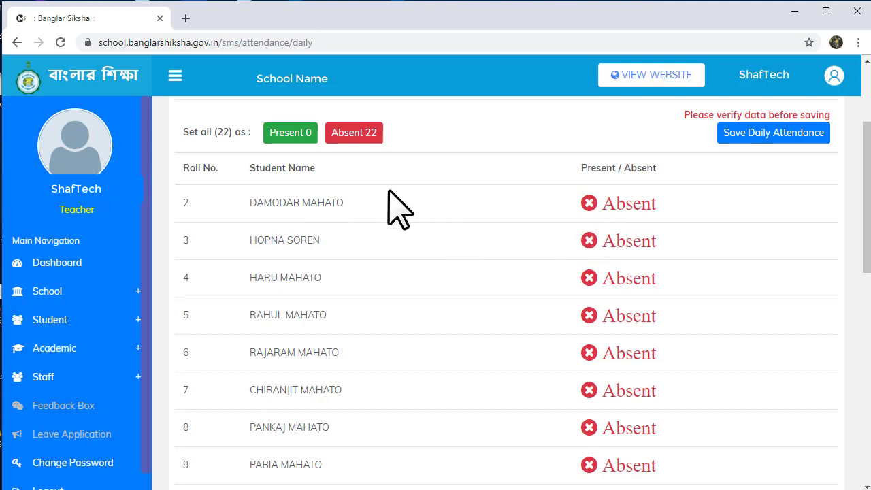
# Mark the students with roll numbers 2 to 7 individually as Present.
pyautogui.click(588, 204)
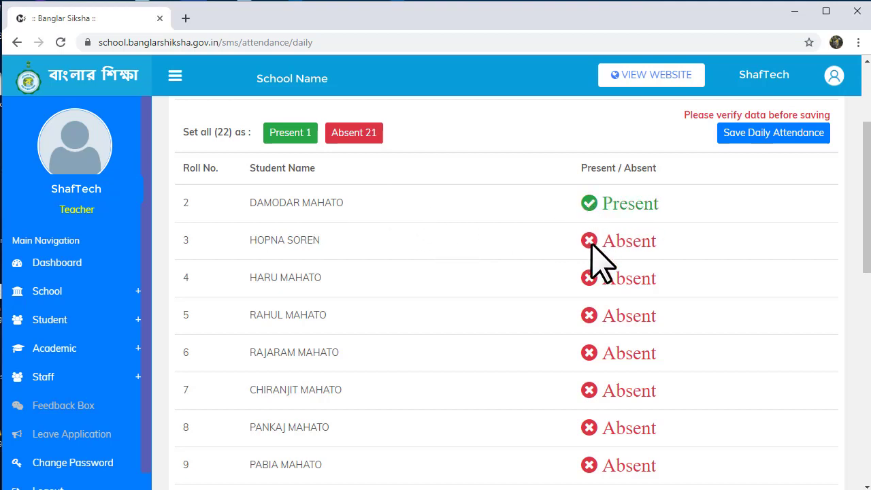
pyautogui.click(589, 241)
pyautogui.click(590, 279)
pyautogui.click(589, 315)
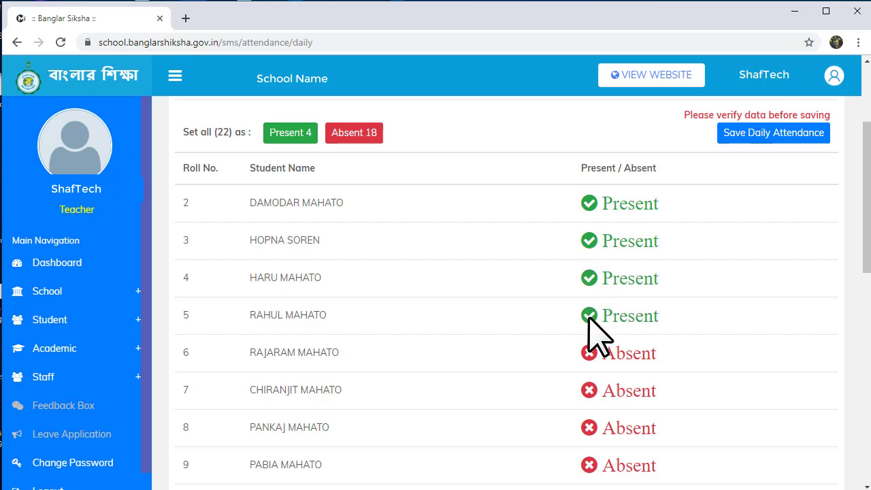
pyautogui.click(589, 353)
pyautogui.click(591, 390)
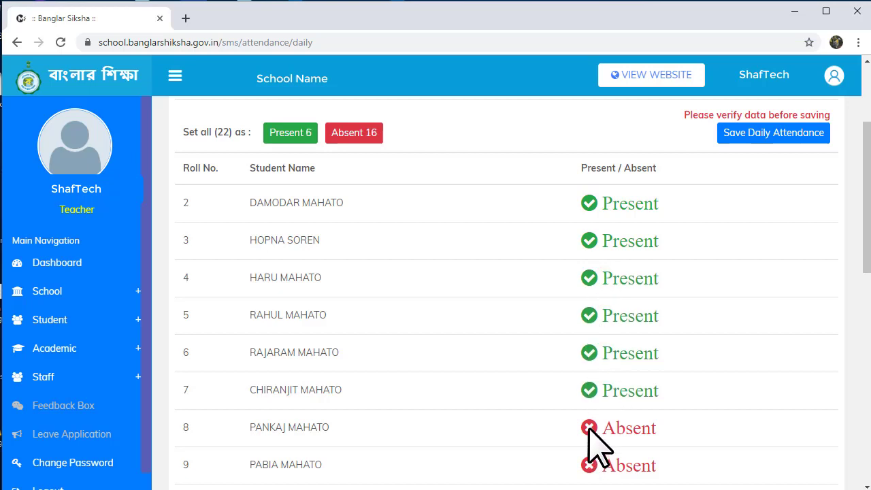
# Set all listed students as Present, except roll numbers 23, 24 and 25 as Absent, and review the list to its end.
pyautogui.click(291, 134)
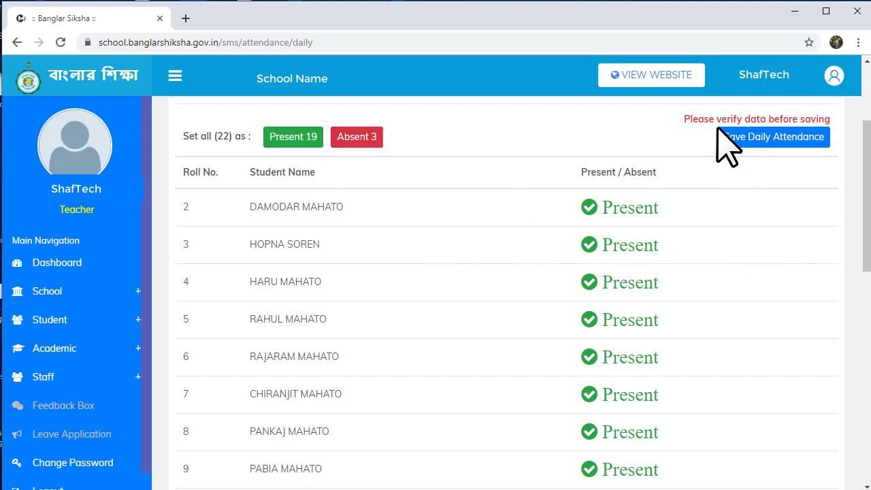
pyautogui.moveTo(709, 122); pyautogui.dragTo(835, 153)
pyautogui.moveTo(866, 198); pyautogui.dragTo(867, 385)
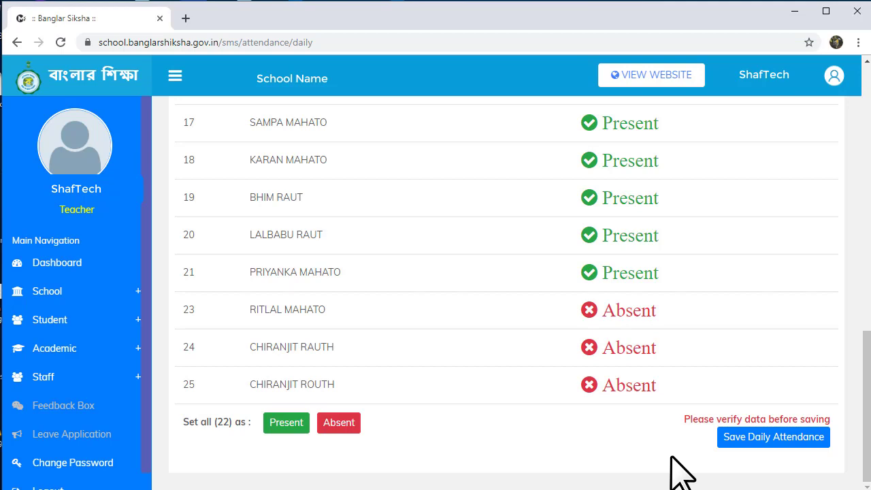
# Open the weekly student attendance form and select January, Bengali Medium and Week 1 (01-01-2019 to 06-01-2019).
pyautogui.scroll(12, 680, 470)
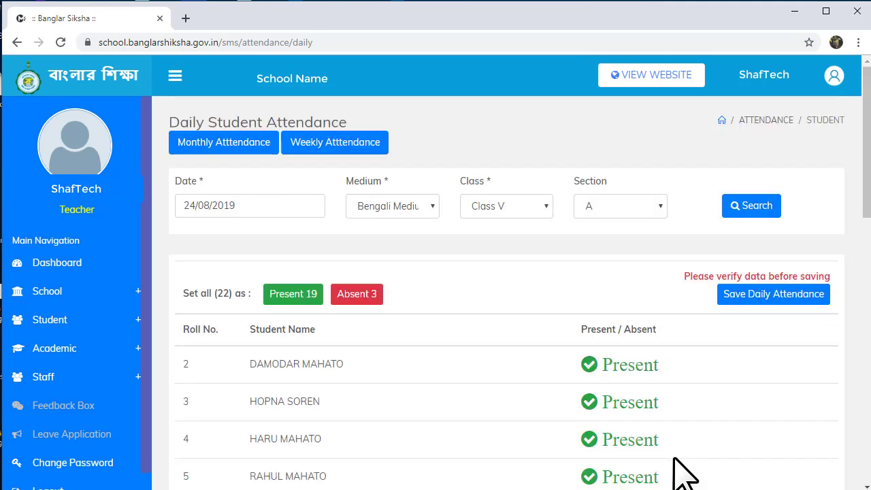
pyautogui.click(347, 143)
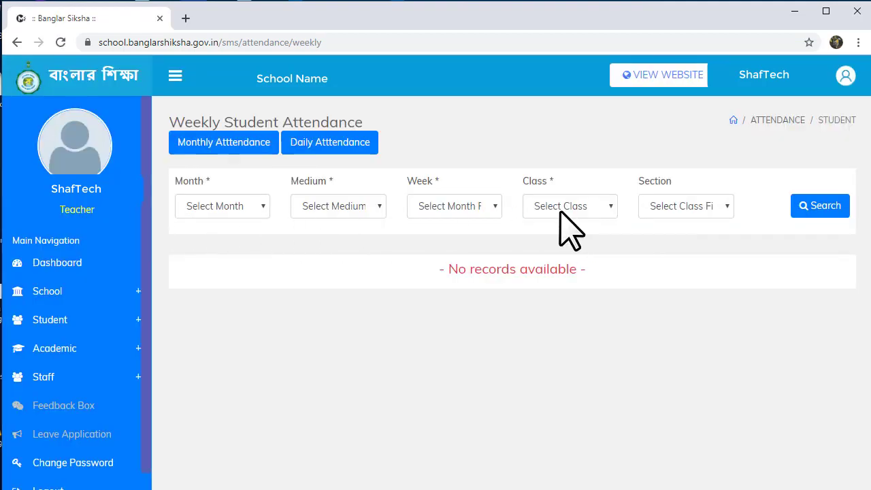
pyautogui.click(261, 207)
pyautogui.click(225, 238)
pyautogui.click(339, 206)
pyautogui.click(343, 237)
pyautogui.click(454, 206)
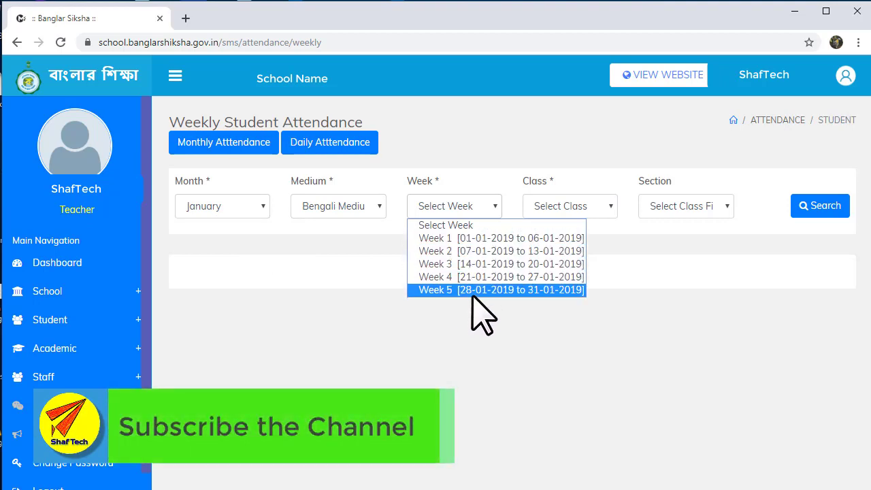
pyautogui.click(477, 238)
# Choose Class V and section A, and load the weekly attendance list.
pyautogui.click(573, 206)
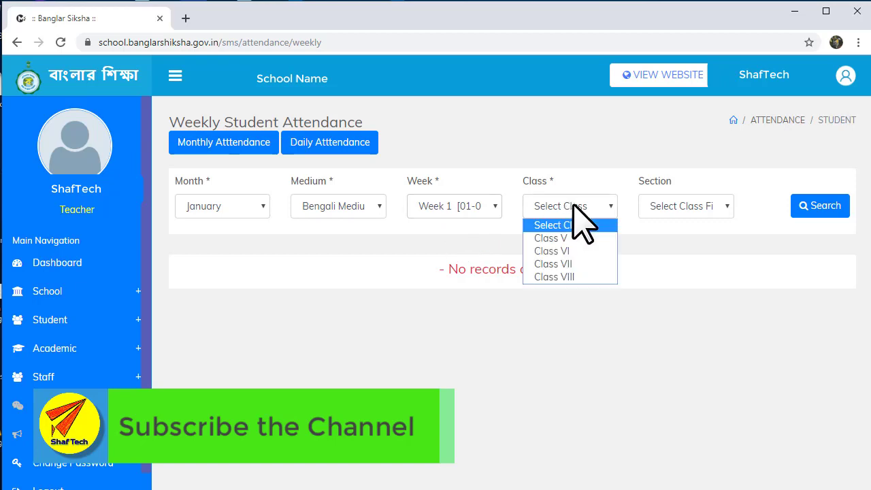
pyautogui.click(567, 239)
pyautogui.click(714, 207)
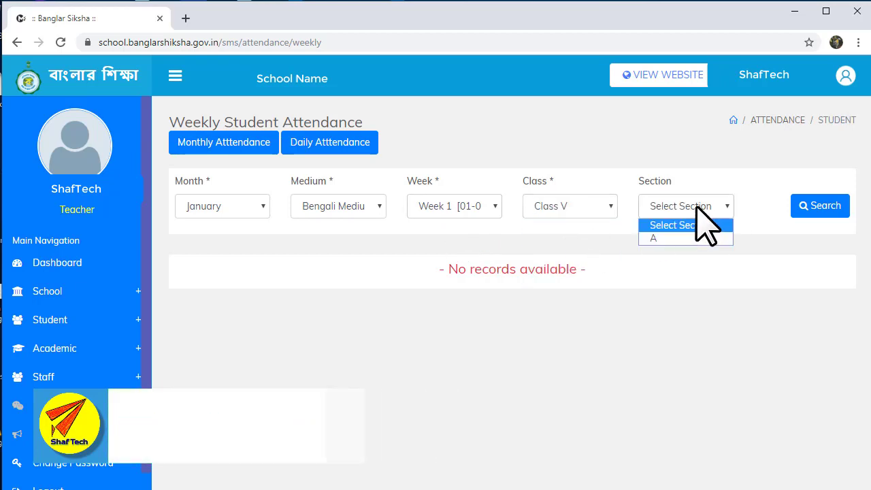
pyautogui.click(694, 242)
pyautogui.click(820, 205)
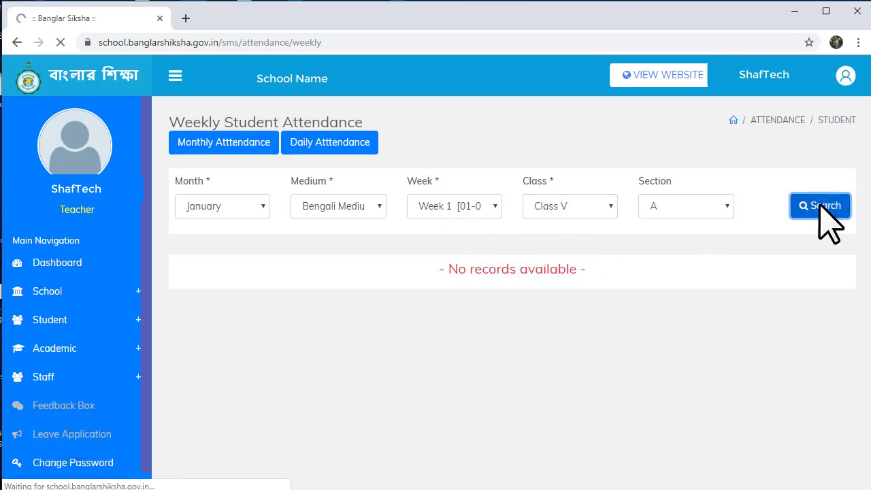
# Examine the reference count of days present as per daily attendance for the student with roll number 2.
pyautogui.scroll(-2, 394, 242)
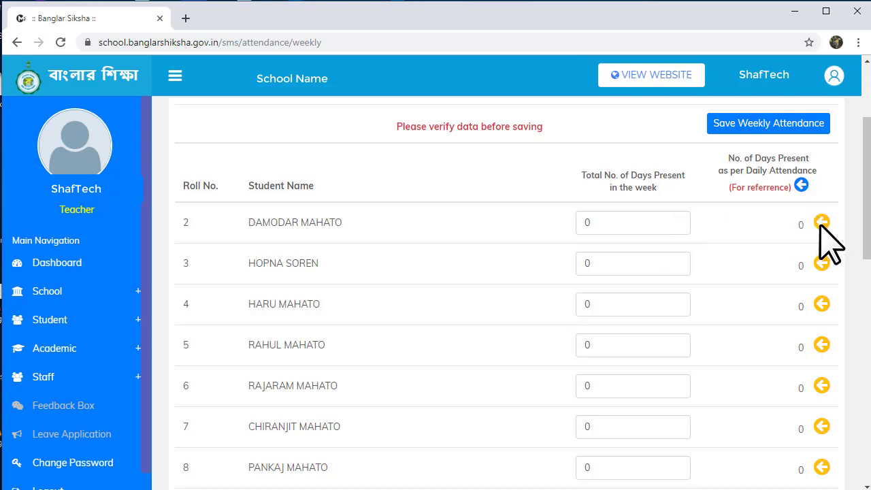
pyautogui.moveTo(793, 222); pyautogui.dragTo(802, 228)
pyautogui.click(791, 245)
pyautogui.moveTo(796, 223); pyautogui.dragTo(804, 226)
pyautogui.click(790, 226)
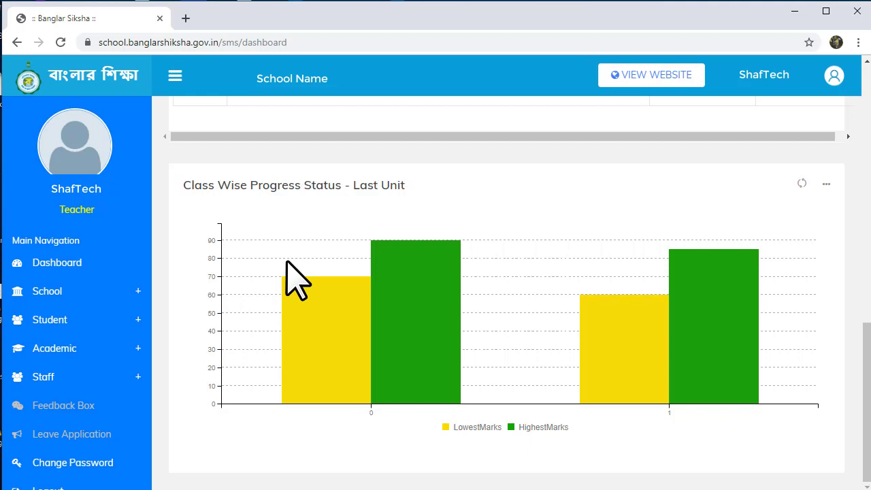
# Open the student details page and load the students of Bengali medium, Class-V, section A.
pyautogui.moveTo(379, 292)
pyautogui.click(81, 320)
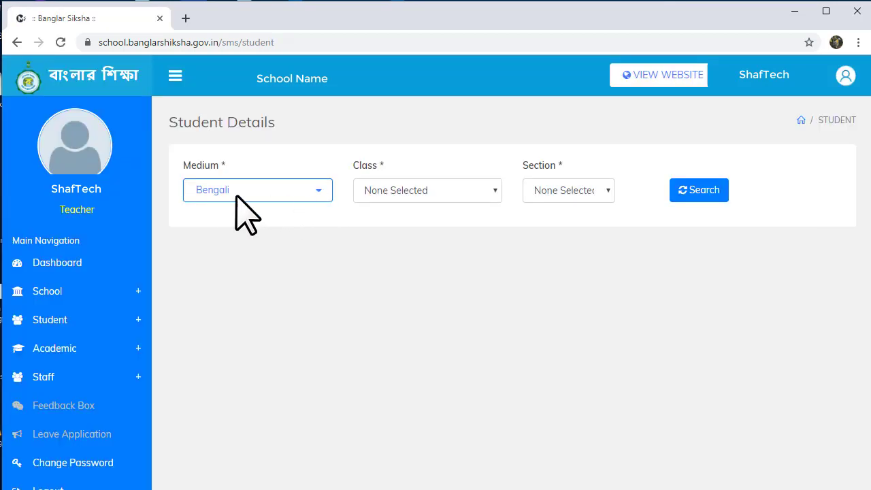
pyautogui.click(391, 190)
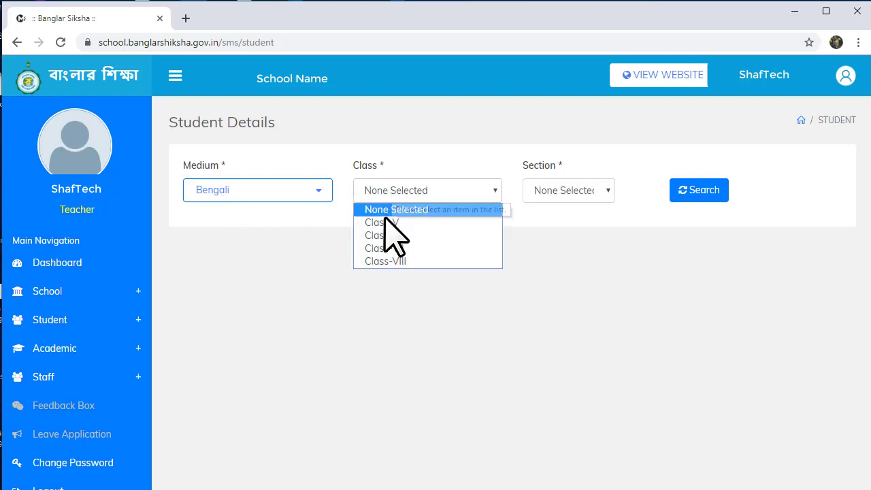
pyautogui.click(386, 222)
pyautogui.click(574, 192)
pyautogui.click(573, 223)
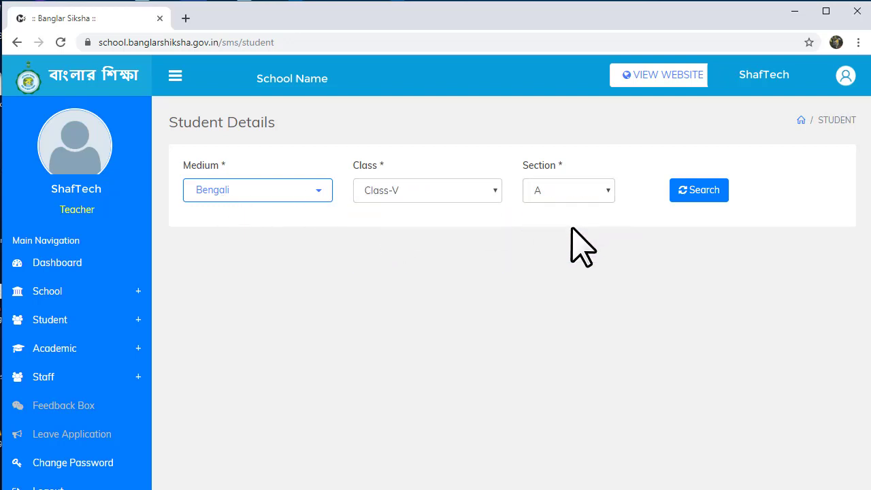
pyautogui.click(690, 191)
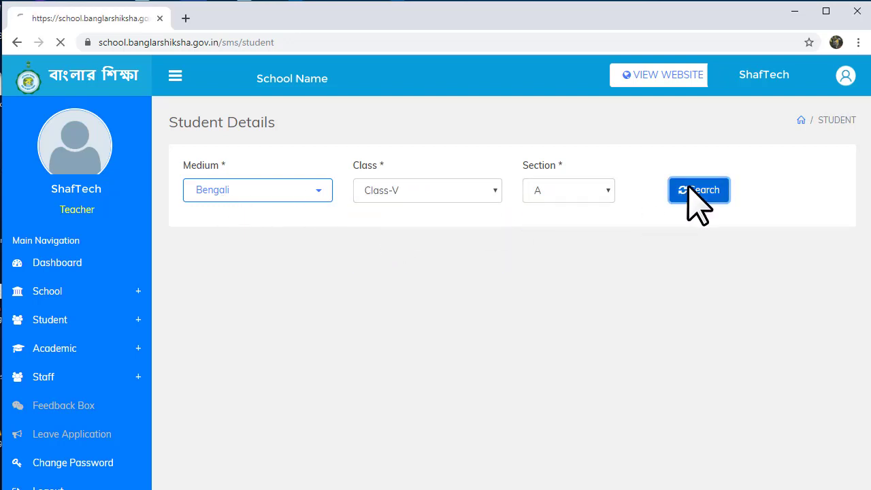
# Open the identity card of the student with roll number 2 and examine its student ID number.
pyautogui.scroll(-3, 610, 261)
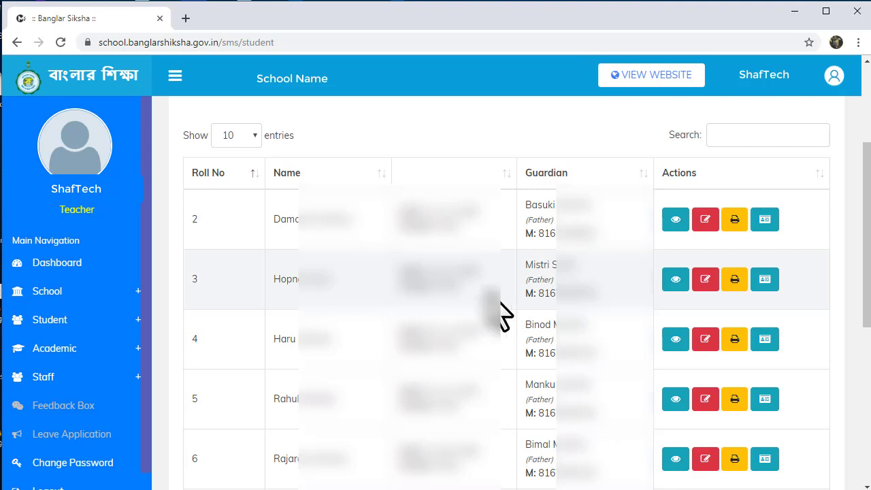
pyautogui.click(764, 219)
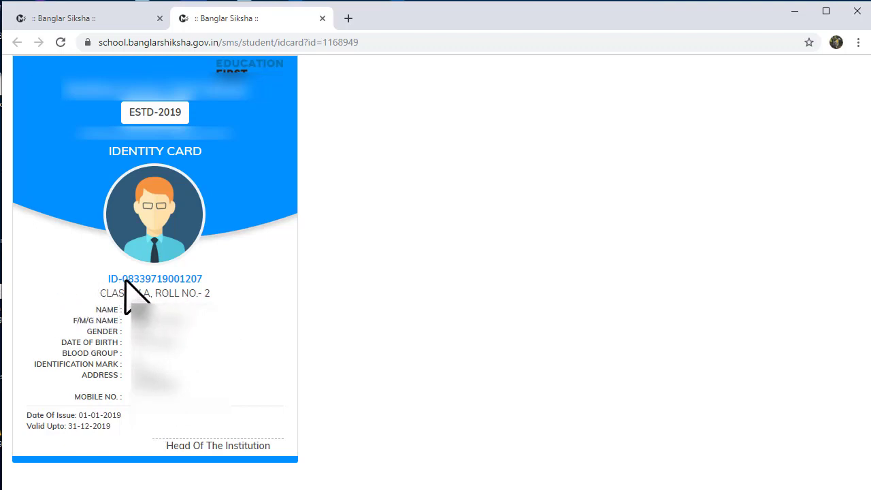
pyautogui.moveTo(123, 279); pyautogui.dragTo(201, 281)
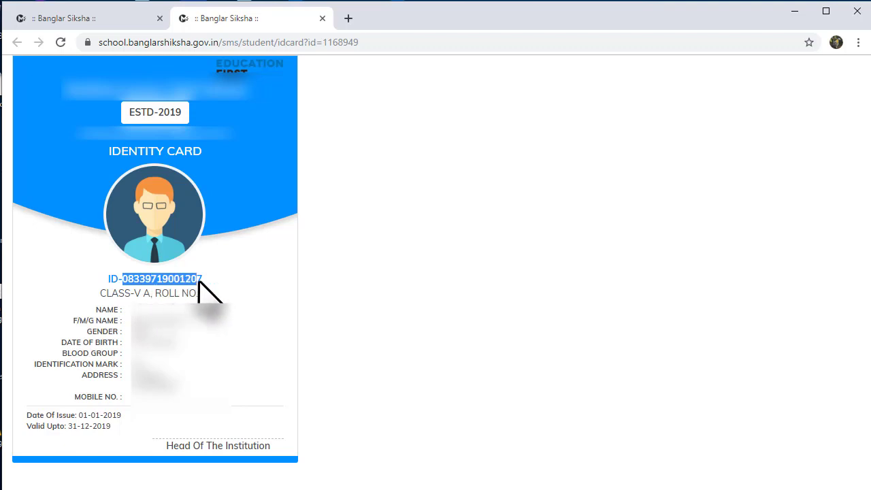
pyautogui.click(247, 286)
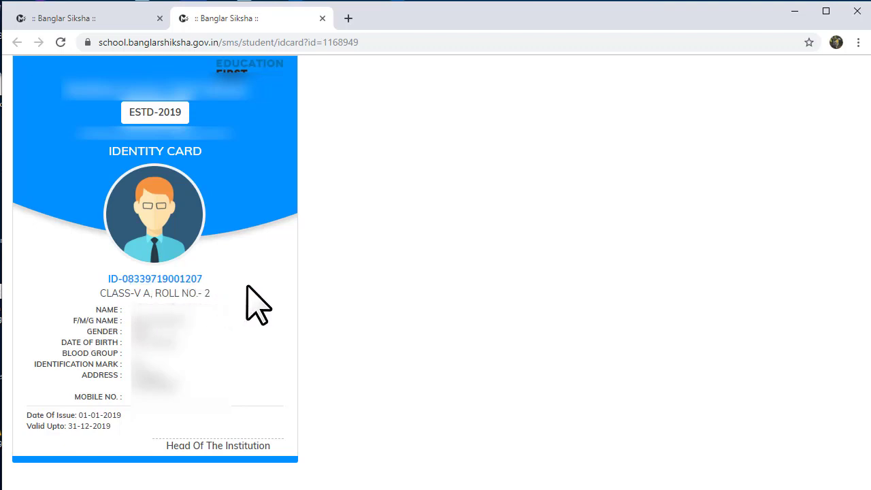